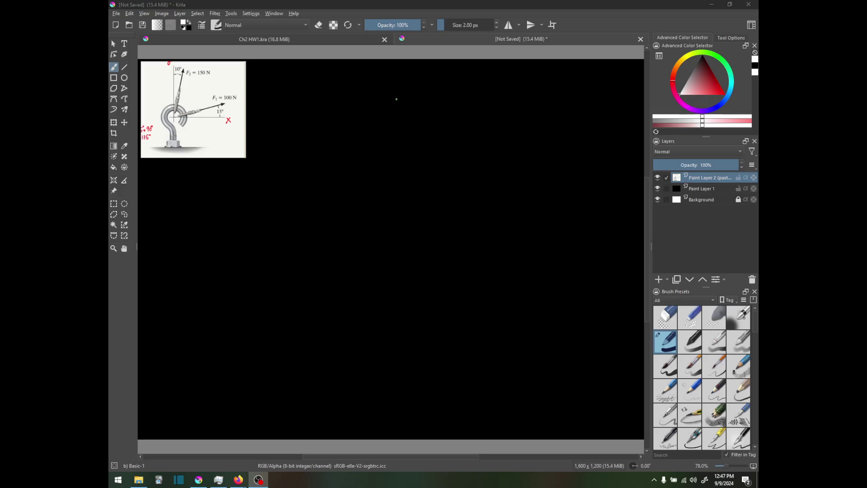
- Handwrite 'F1 = 100N' and 'F2 = 150N' to the right of the diagram
left_click(270, 83)
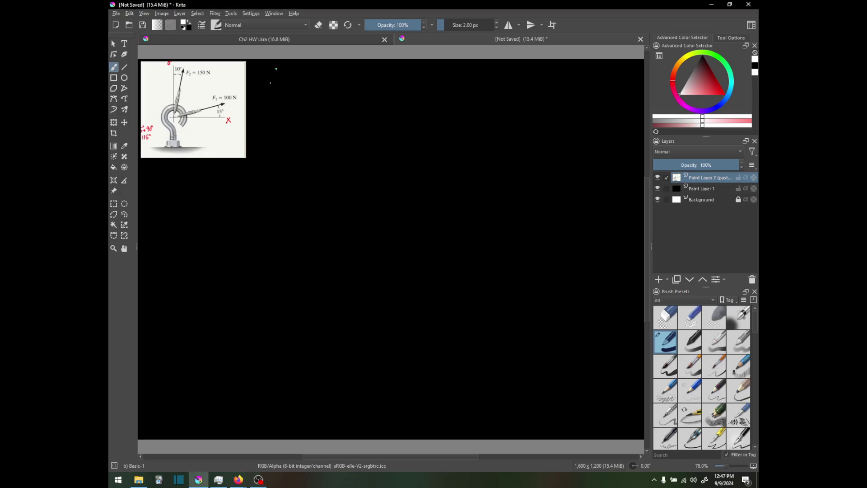
mouse_move(268, 68)
left_mouse_down()
mouse_move(267, 85)
mouse_move(280, 66)
left_mouse_up()
mouse_move(264, 77)
left_mouse_down()
mouse_move(277, 75)
mouse_move(269, 126)
mouse_move(280, 106)
mouse_move(283, 128)
left_mouse_up()
left_click_drag(290, 72, 300, 79)
mouse_move(289, 118)
left_mouse_down()
mouse_move(301, 116)
mouse_move(301, 125)
left_mouse_up()
mouse_move(309, 67)
left_mouse_down()
mouse_move(309, 85)
mouse_move(315, 71)
mouse_move(334, 69)
mouse_move(338, 84)
left_mouse_up()
left_click_drag(337, 84, 341, 67)
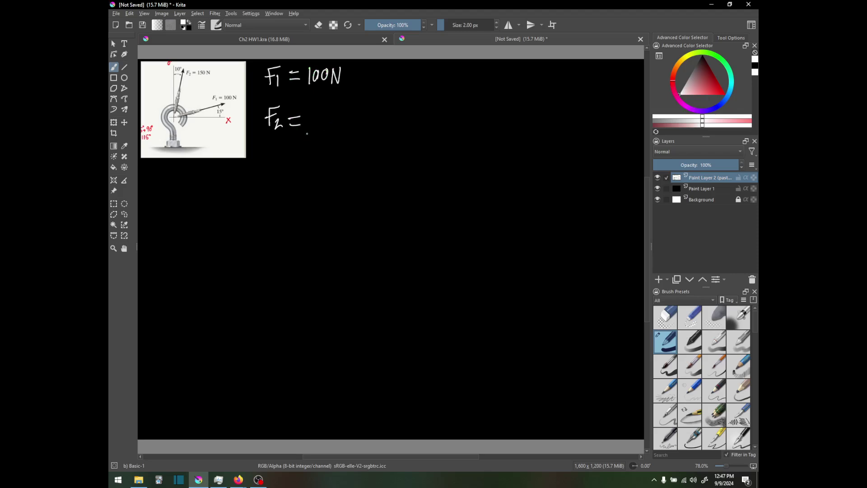
mouse_move(311, 117)
left_mouse_down()
mouse_move(312, 130)
mouse_move(346, 118)
left_mouse_up()
- Add the angles '@ 80°' after F1 and '@ 15°' after F2
mouse_move(359, 78)
left_mouse_down()
mouse_move(368, 66)
mouse_move(373, 87)
left_mouse_up()
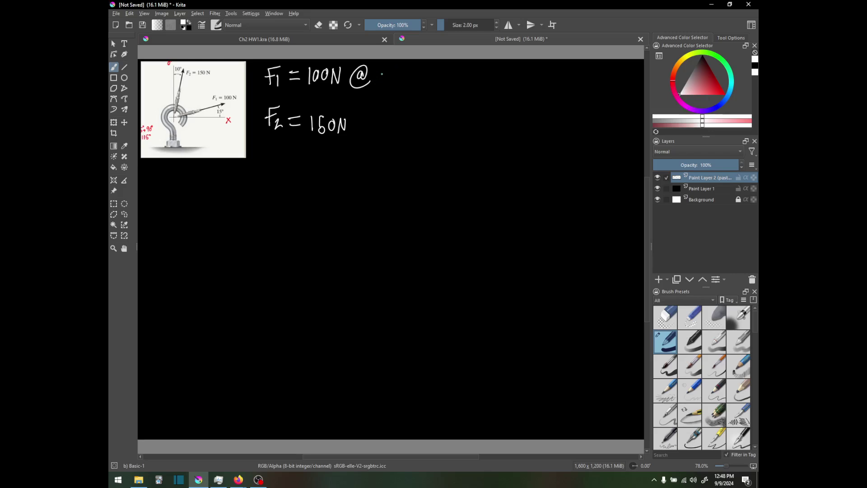
mouse_move(389, 68)
left_mouse_down()
mouse_move(382, 84)
mouse_move(388, 68)
left_mouse_up()
mouse_move(397, 77)
left_mouse_down()
mouse_move(392, 83)
mouse_move(402, 68)
left_mouse_up()
mouse_move(362, 126)
left_mouse_down()
mouse_move(383, 138)
mouse_move(393, 131)
mouse_move(390, 140)
mouse_move(406, 116)
left_mouse_up()
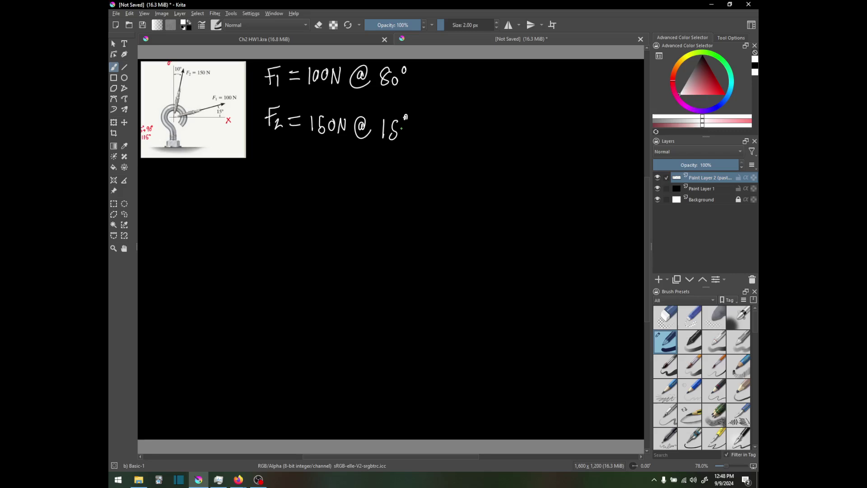
mouse_move(483, 69)
left_mouse_down()
mouse_move(492, 84)
mouse_move(523, 71)
left_mouse_up()
mouse_move(529, 83)
left_mouse_down()
mouse_move(537, 69)
mouse_move(551, 86)
left_mouse_up()
mouse_move(559, 77)
left_mouse_down()
mouse_move(561, 85)
mouse_move(581, 84)
left_mouse_up()
left_click(572, 69)
mouse_move(582, 79)
left_mouse_down()
mouse_move(598, 82)
mouse_move(594, 86)
left_mouse_up()
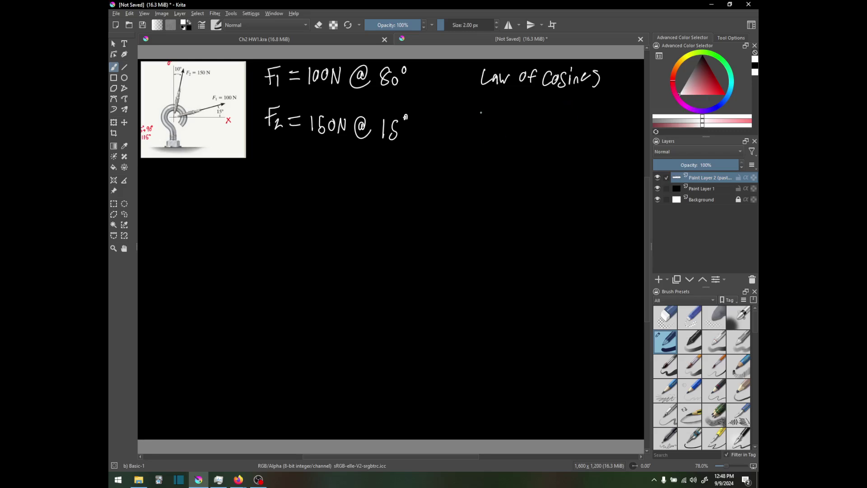
mouse_move(482, 100)
left_mouse_down()
mouse_move(486, 116)
mouse_move(498, 103)
mouse_move(522, 117)
mouse_move(531, 101)
left_mouse_up()
mouse_move(517, 110)
left_mouse_down()
mouse_move(529, 109)
mouse_move(530, 120)
mouse_move(543, 104)
mouse_move(548, 109)
left_mouse_up()
mouse_move(545, 105)
left_mouse_down()
mouse_move(542, 124)
mouse_move(555, 120)
left_mouse_up()
left_click_drag(555, 103, 565, 100)
mouse_move(552, 112)
left_mouse_down()
mouse_move(563, 111)
mouse_move(569, 124)
left_mouse_up()
left_click_drag(573, 93, 578, 99)
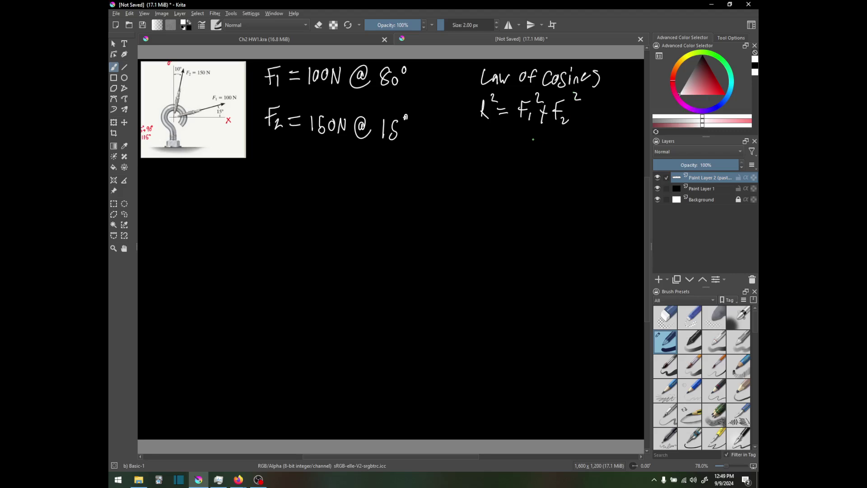
key("ctrl+z")
key("ctrl+z")
key("ctrl+z")
key("ctrl+z")
key("ctrl+z")
key("ctrl+z")
key("ctrl+z")
key("ctrl+z")
key("ctrl+z")
key("ctrl+z")
key("ctrl+z")
key("ctrl+z")
key("ctrl+z")
key("ctrl+z")
key("ctrl+z")
key("ctrl+z")
key("ctrl+z")
key("ctrl+z")
key("ctrl+z")
key("ctrl+z")
key("ctrl+z")
key("ctrl+z")
key("ctrl+z")
key("ctrl+z")
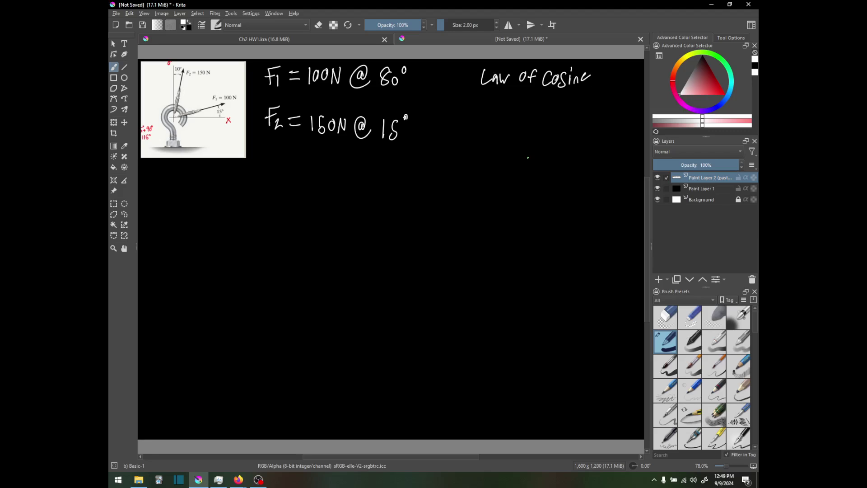
key("ctrl+z")
key("ctrl+z")
key("ctrl+z")
key("ctrl+z")
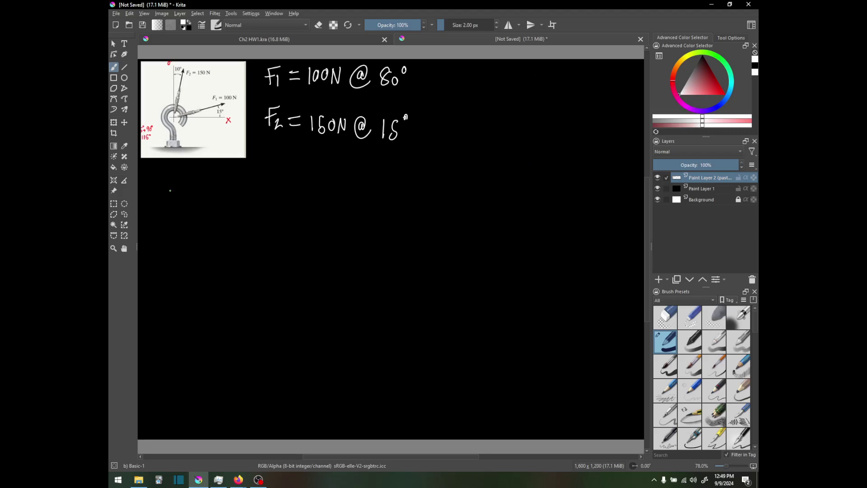
- Write the heading 'Law of Cosines' below the diagram
mouse_move(178, 179)
left_mouse_down()
mouse_move(190, 195)
mouse_move(209, 182)
mouse_move(230, 195)
mouse_move(235, 183)
mouse_move(252, 195)
mouse_move(256, 186)
left_mouse_up()
left_click_drag(266, 182, 262, 194)
mouse_move(274, 183)
left_mouse_down()
mouse_move(274, 192)
mouse_move(274, 184)
left_mouse_up()
left_click_drag(278, 191, 292, 181)
left_click_drag(290, 180, 297, 198)
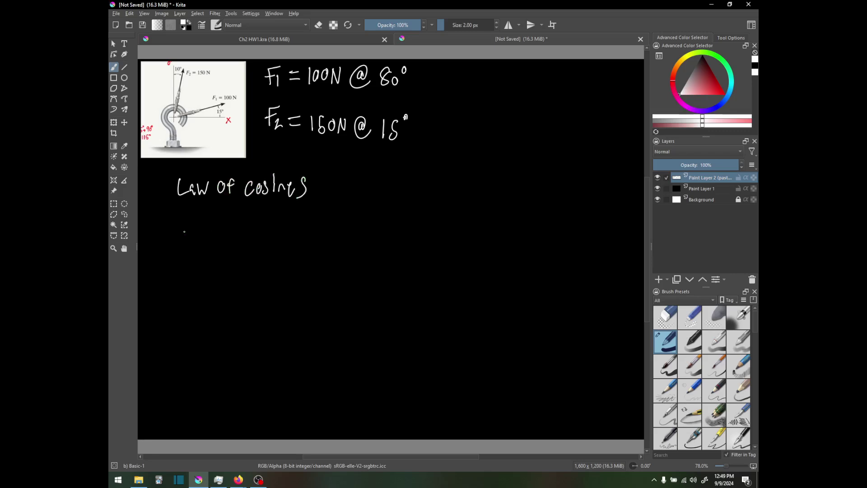
- Write R² = F1² + F2² − 2F1F2 cos(θ) under the heading, undoing a stray plus
mouse_move(176, 232)
left_mouse_down()
mouse_move(185, 246)
mouse_move(192, 231)
mouse_move(206, 232)
mouse_move(201, 247)
left_mouse_up()
key("ctrl+z")
key("ctrl+z")
left_click_drag(196, 237, 208, 235)
mouse_move(196, 245)
left_mouse_down()
mouse_move(226, 240)
mouse_move(229, 253)
mouse_move(240, 228)
mouse_move(250, 239)
mouse_move(246, 247)
mouse_move(263, 238)
mouse_move(273, 247)
mouse_move(279, 225)
mouse_move(323, 243)
mouse_move(333, 235)
left_mouse_up()
mouse_move(332, 237)
left_mouse_down()
mouse_move(332, 247)
mouse_move(346, 222)
mouse_move(349, 246)
mouse_move(369, 233)
left_mouse_up()
left_click_drag(375, 222, 381, 233)
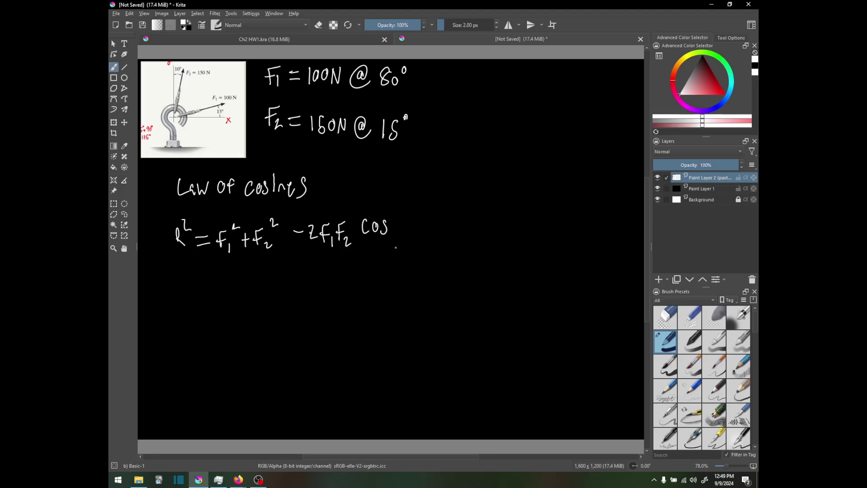
mouse_move(399, 218)
left_mouse_down()
mouse_move(400, 240)
mouse_move(412, 221)
left_mouse_up()
left_click_drag(407, 229, 420, 241)
- Draw the head-to-tail force arrows labelled 80° and the closing resultant R
mouse_move(487, 162)
left_mouse_down()
mouse_move(549, 148)
mouse_move(501, 168)
mouse_move(513, 169)
mouse_move(548, 149)
left_mouse_up()
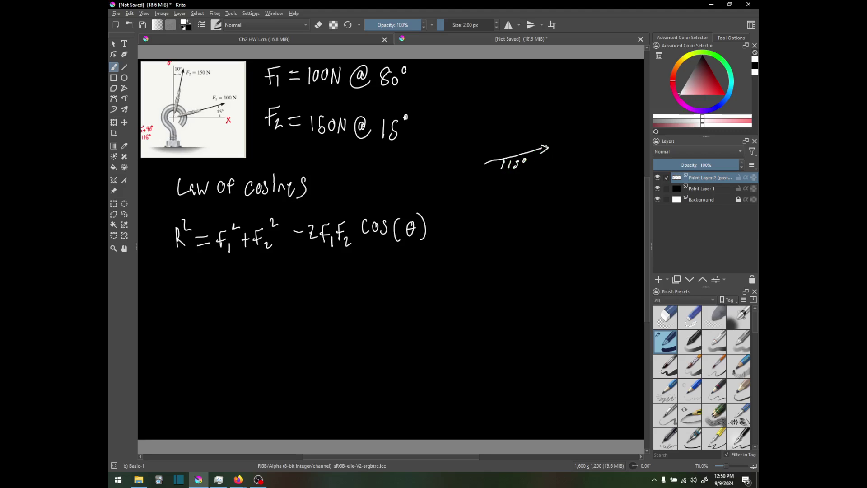
left_click_drag(563, 103, 552, 148)
left_click_drag(559, 102, 567, 95)
left_click_drag(572, 112, 582, 110)
mouse_move(484, 161)
left_mouse_down()
mouse_move(552, 94)
mouse_move(552, 102)
mouse_move(501, 122)
left_mouse_up()
left_click_drag(501, 105, 506, 121)
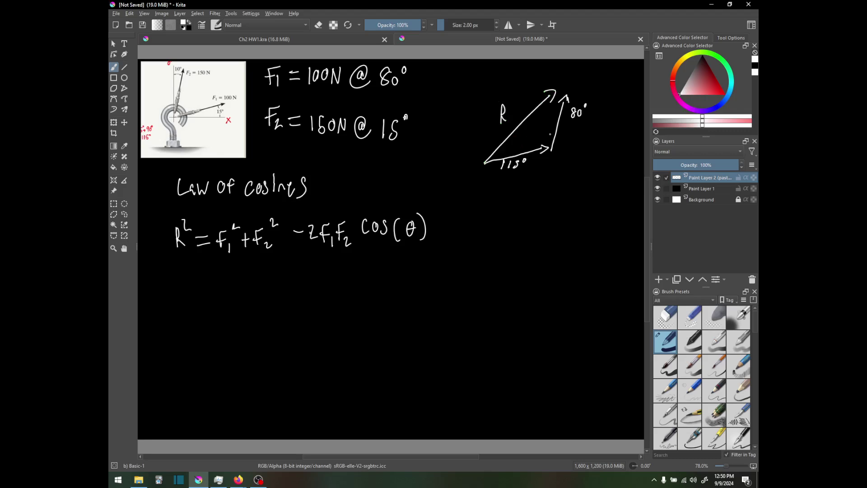
- Mark angle θ, a dashed vertical reference line, and the 10° angle
mouse_move(555, 133)
left_mouse_down()
mouse_move(538, 148)
mouse_move(540, 124)
left_mouse_up()
left_click_drag(548, 139, 549, 121)
left_click_drag(553, 117, 556, 119)
mouse_move(539, 149)
left_mouse_down()
mouse_move(548, 136)
mouse_move(535, 145)
mouse_move(534, 137)
left_mouse_up()
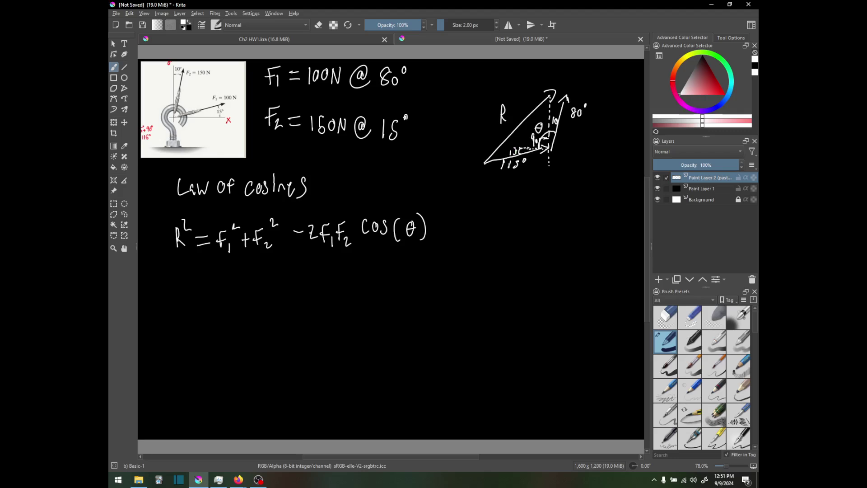
- Write the angle sum 90+10+15 beside the triangle, giving θ = 115°
left_click_drag(494, 159, 490, 166)
left_click_drag(584, 149, 582, 162)
mouse_move(591, 151)
left_mouse_down()
mouse_move(588, 159)
mouse_move(606, 154)
left_mouse_up()
mouse_move(602, 148)
left_mouse_down()
mouse_move(603, 163)
mouse_move(623, 156)
left_mouse_up()
mouse_move(621, 147)
left_mouse_down()
mouse_move(630, 166)
mouse_move(587, 190)
mouse_move(602, 193)
mouse_move(612, 178)
mouse_move(560, 187)
mouse_move(576, 188)
left_mouse_up()
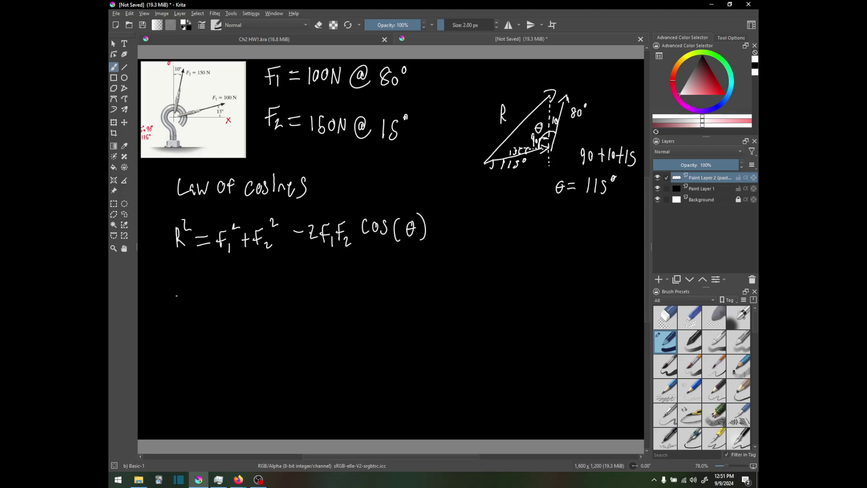
- Write R² = 100² + 150² − 2(100)(150)cos(115) below the formula
left_click_drag(176, 298, 183, 312)
left_click_drag(185, 281, 214, 309)
mouse_move(221, 298)
left_mouse_down()
mouse_move(240, 290)
mouse_move(246, 303)
left_mouse_up()
mouse_move(244, 297)
left_mouse_down()
mouse_move(269, 304)
mouse_move(275, 286)
mouse_move(294, 304)
left_mouse_up()
left_click_drag(296, 300, 321, 312)
left_click_drag(324, 301, 323, 314)
left_click_drag(330, 303, 332, 309)
mouse_move(336, 295)
left_mouse_down()
mouse_move(348, 314)
mouse_move(383, 313)
left_mouse_up()
mouse_move(393, 303)
left_mouse_down()
mouse_move(391, 312)
mouse_move(419, 315)
left_mouse_up()
mouse_move(427, 298)
left_mouse_down()
mouse_move(426, 313)
mouse_move(439, 316)
mouse_move(459, 301)
mouse_move(458, 310)
left_mouse_up()
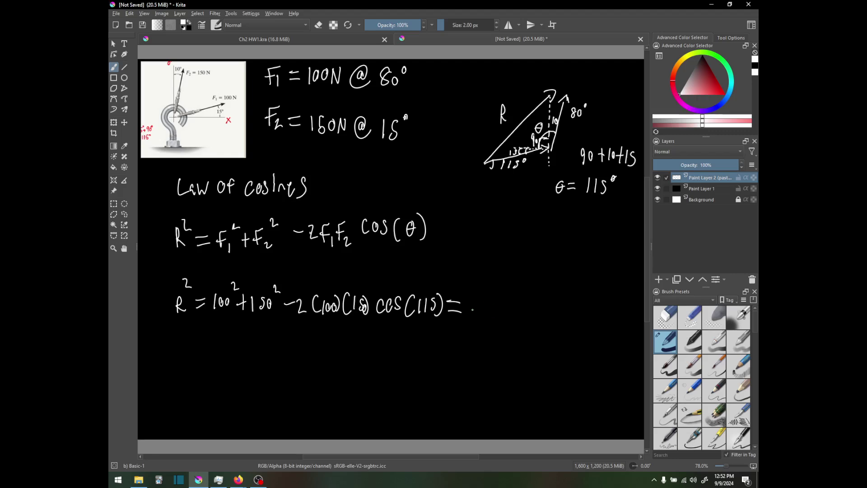
- Add = √R² = 212.55N, undoing the bad root and stray strokes
left_click_drag(473, 310, 496, 274)
key("ctrl+z")
mouse_move(468, 304)
left_mouse_down()
mouse_move(498, 287)
mouse_move(485, 312)
mouse_move(504, 298)
mouse_move(526, 300)
left_mouse_up()
mouse_move(512, 311)
left_mouse_down()
mouse_move(592, 310)
mouse_move(613, 298)
left_mouse_up()
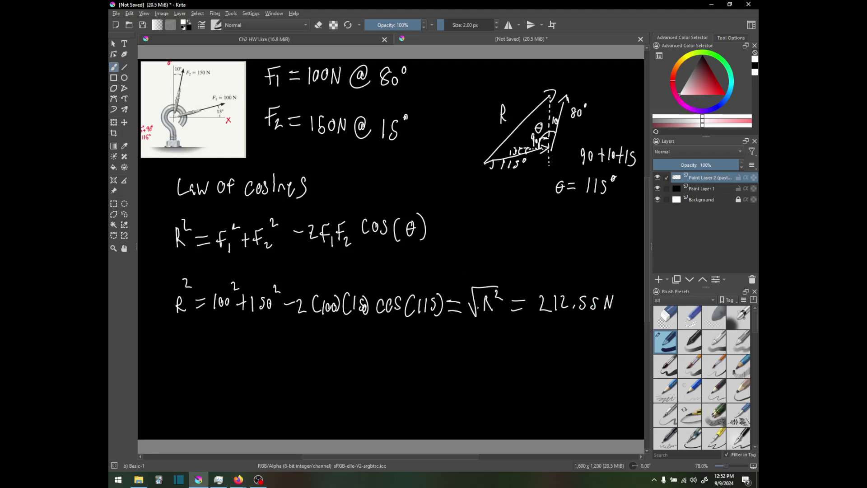
left_click_drag(560, 293, 579, 300)
key("ctrl+z")
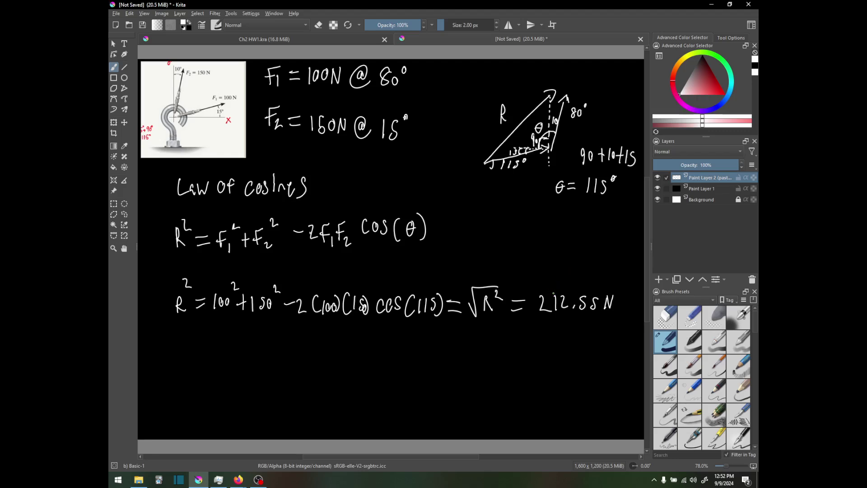